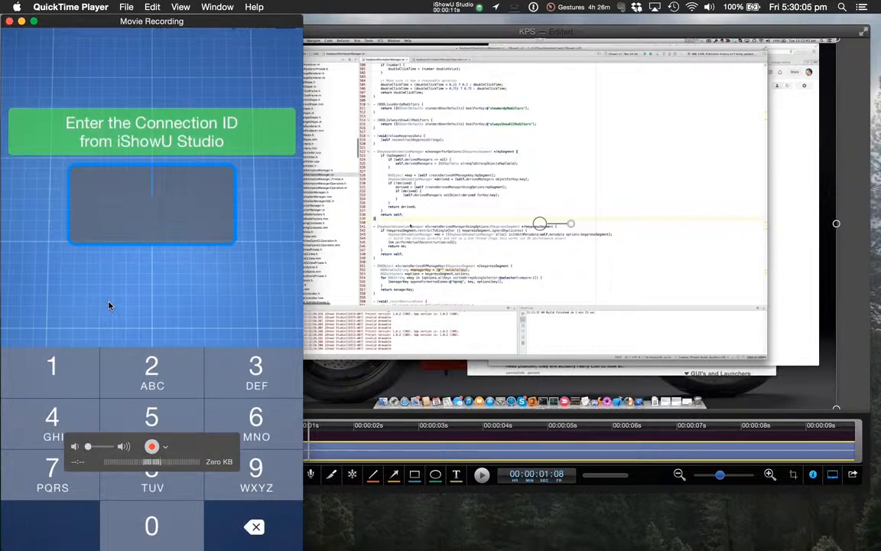
- Switch to iShowU Studio and start recording a new gesture from the Gesture Template Manager
click(388, 293)
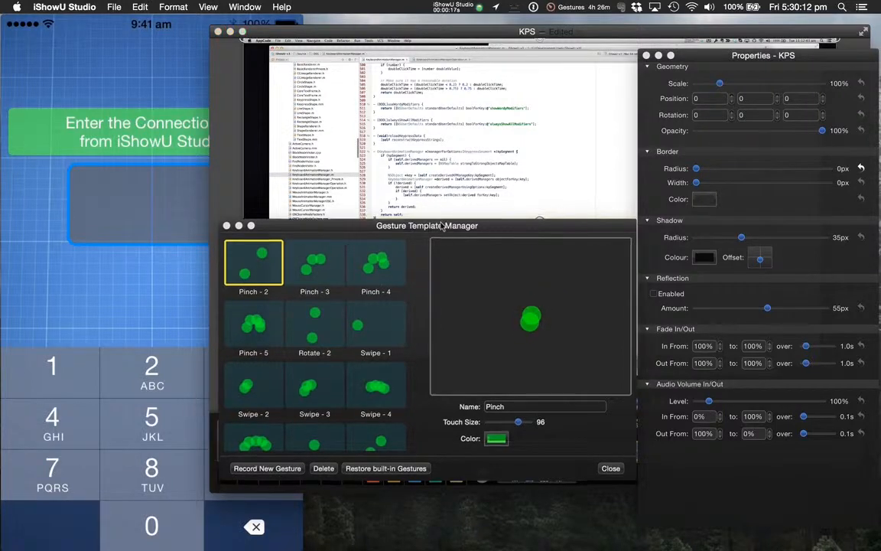
drag(441, 227, 434, 240)
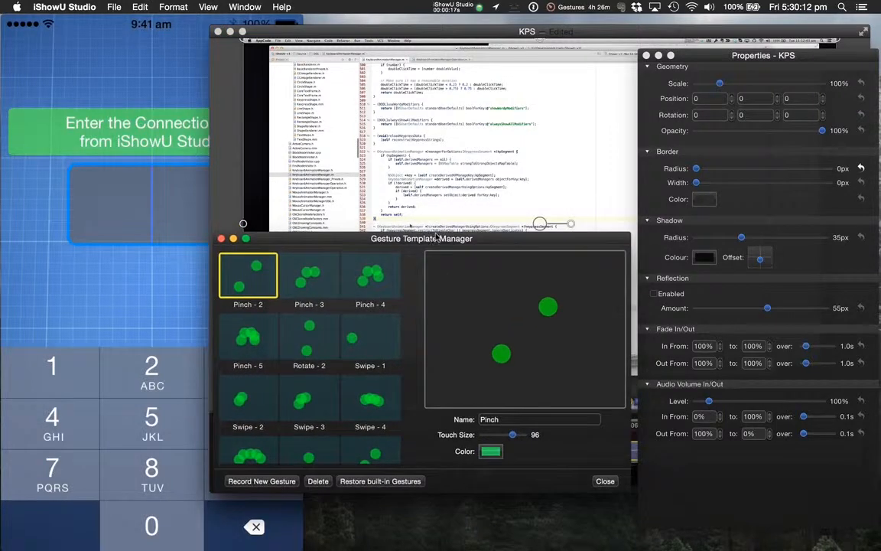
click(262, 481)
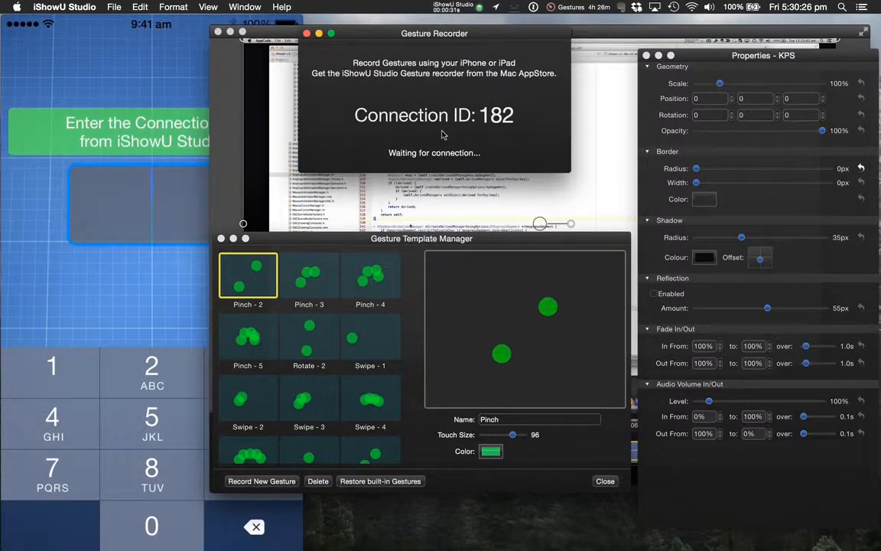
- Connect the iPhone recorder app by entering the Connection ID, record a one-touch gesture and close the Gesture Recorder
mouse_move(208, 212)
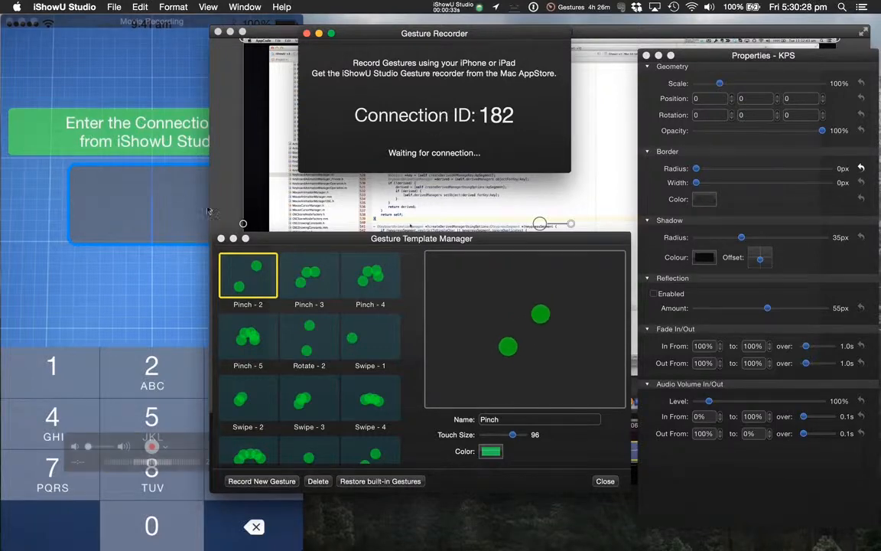
click(157, 203)
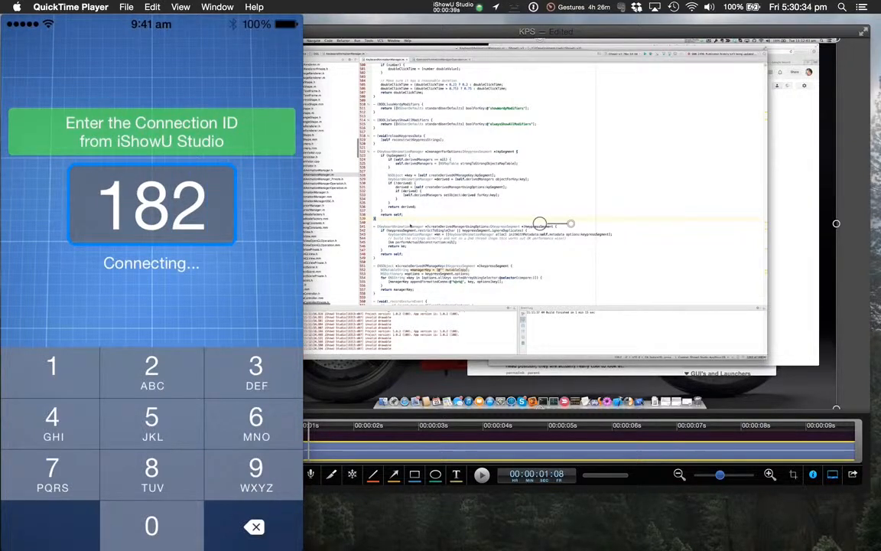
click(452, 165)
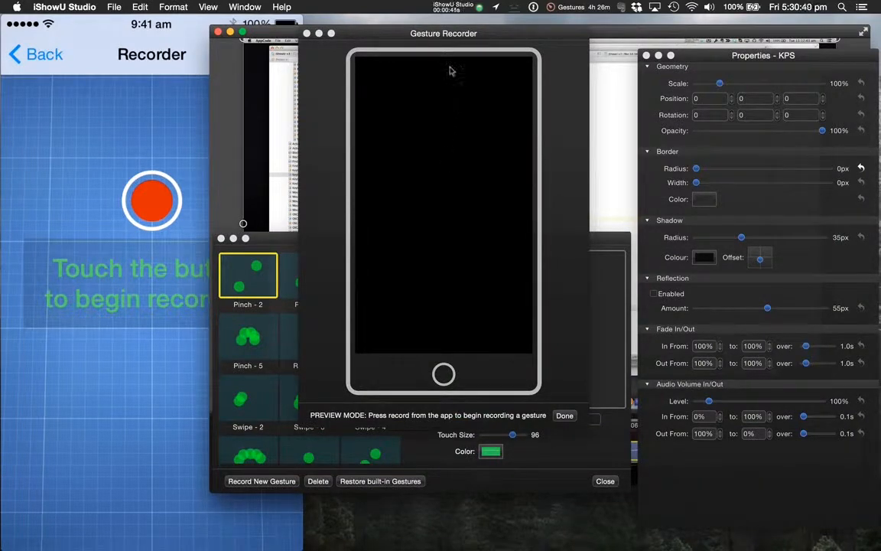
drag(425, 36, 539, 47)
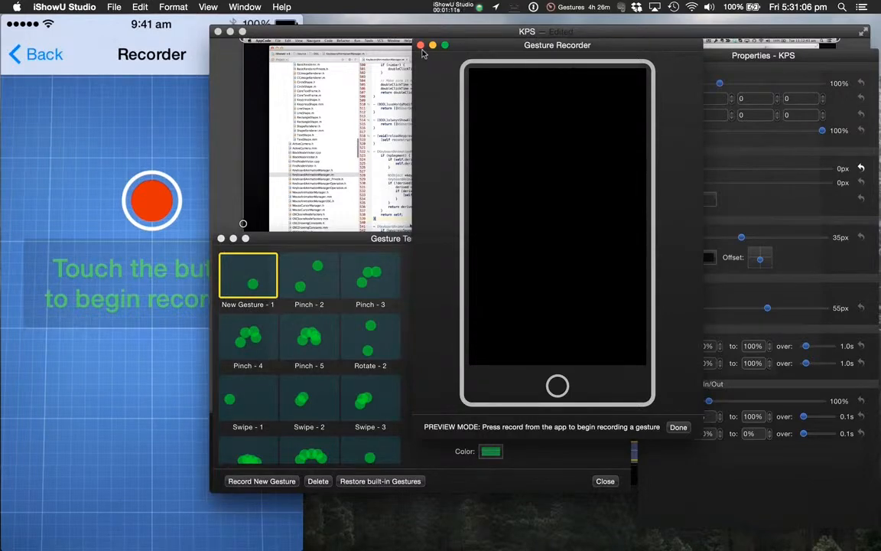
click(420, 45)
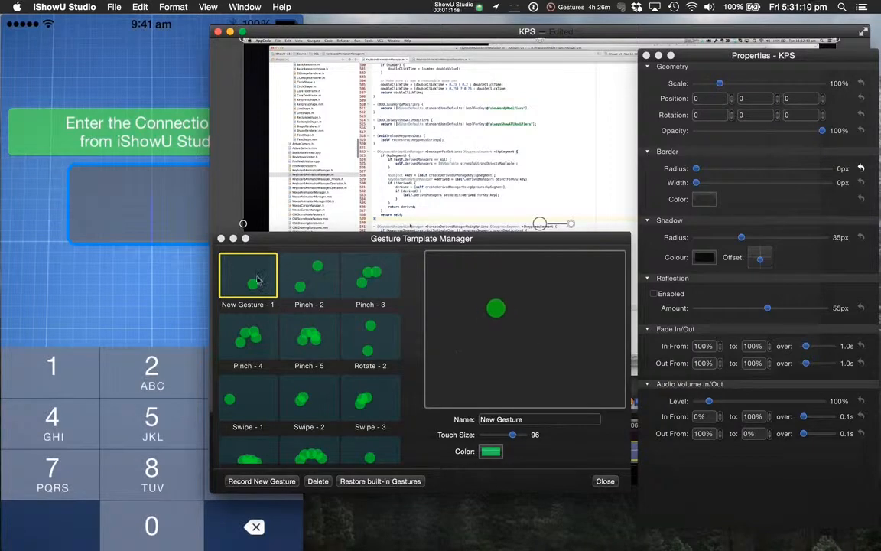
- Rename the newly recorded gesture template as Wavy and close the Gesture Template Manager
click(527, 421)
double_click(526, 421)
key(BackSpace)
key(BackSpace)
key(BackSpace)
key(BackSpace)
key(BackSpace)
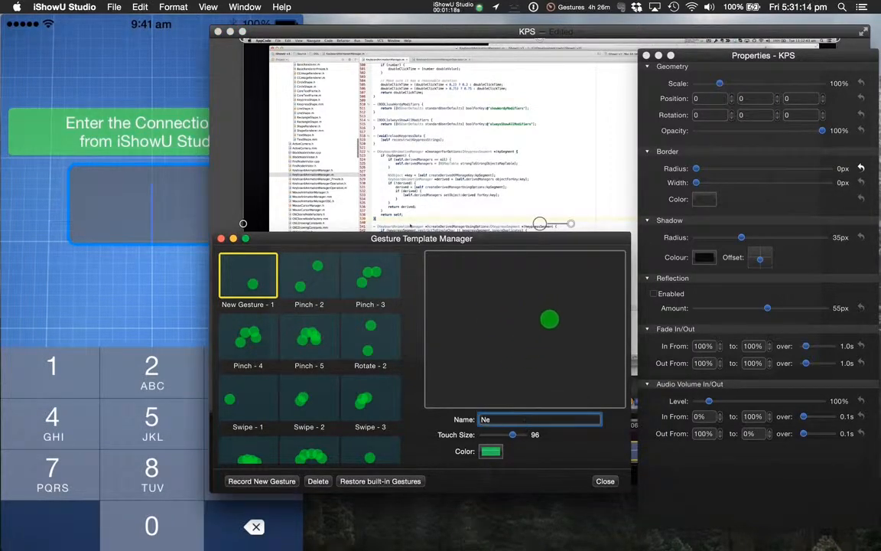
text(Wavy)
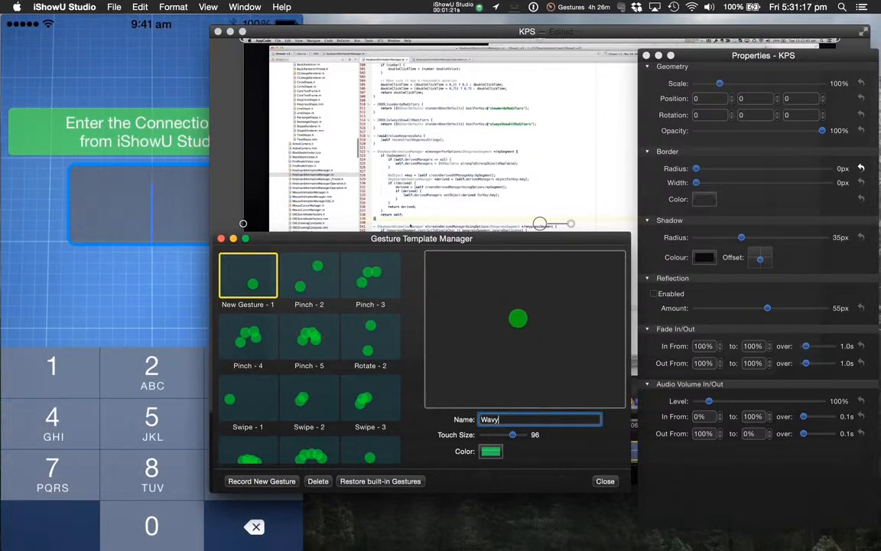
key(Return)
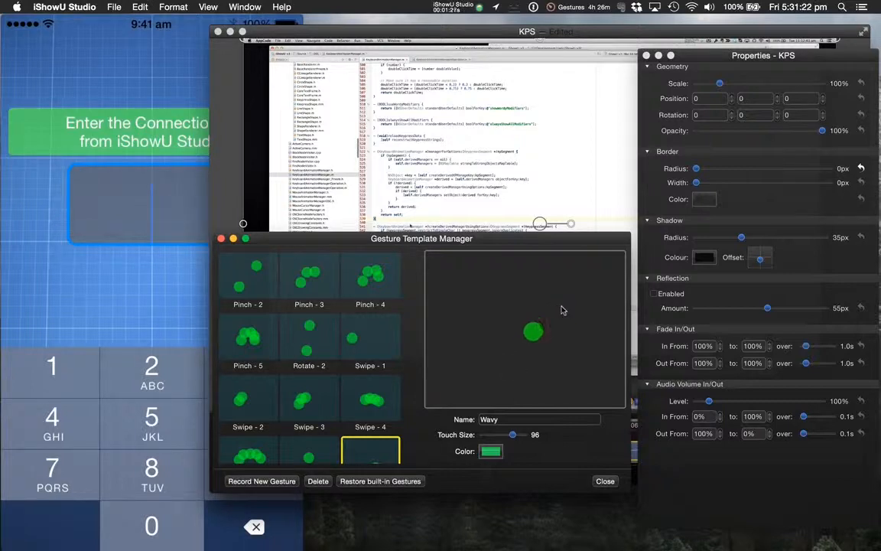
drag(421, 241, 378, 245)
click(177, 243)
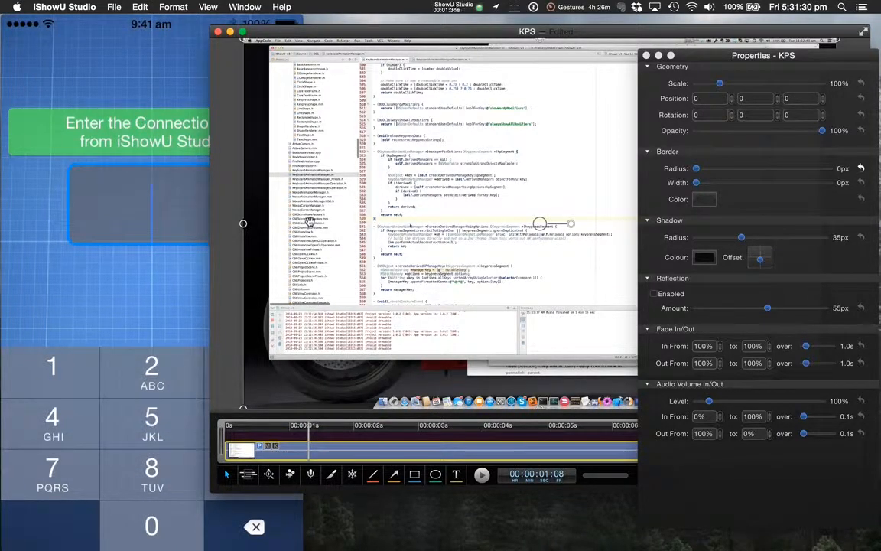
- Add a gesture segment to the timeline at 00:00:01:08
key(g)
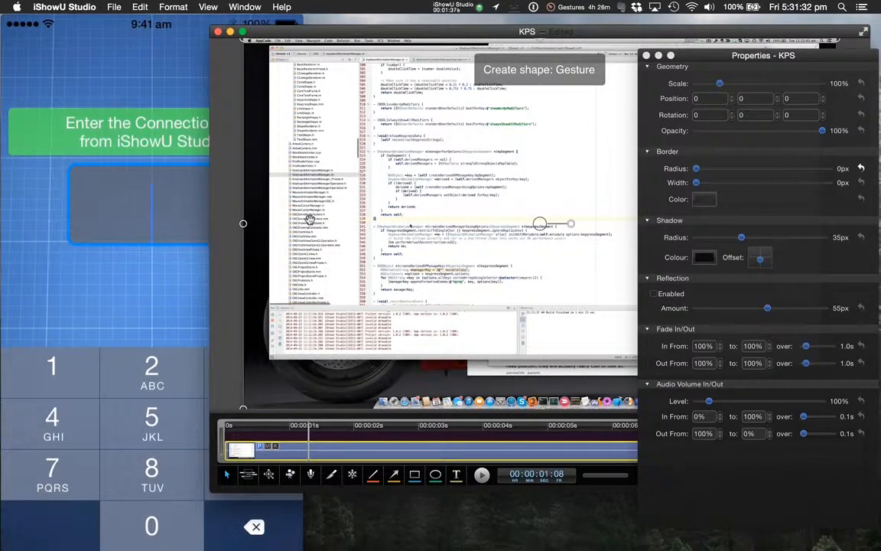
click(139, 7)
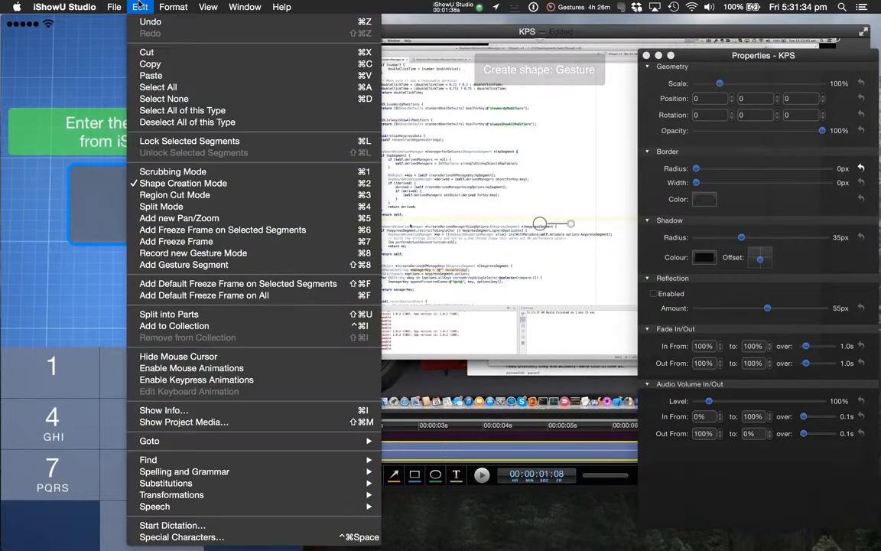
click(289, 265)
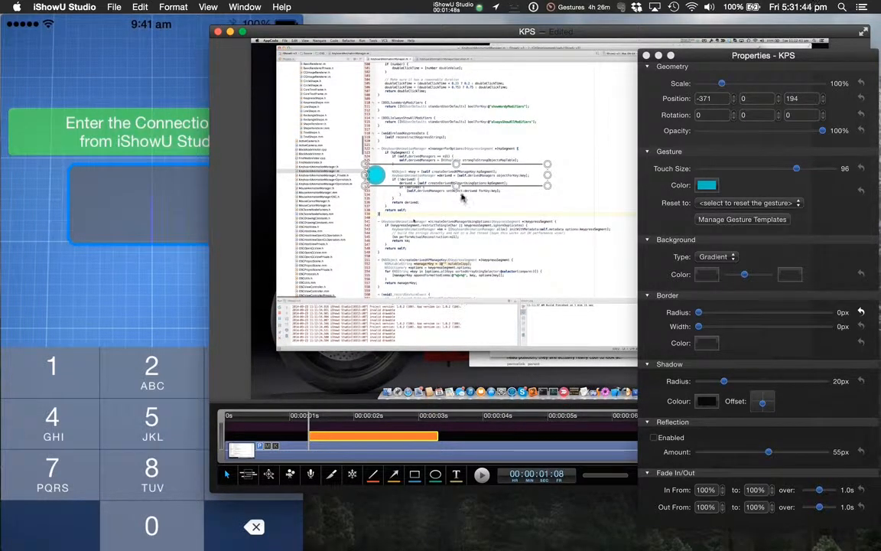
- Reset the added gesture segment to the Wavy - 1 template and play the timeline to preview its motion
click(747, 206)
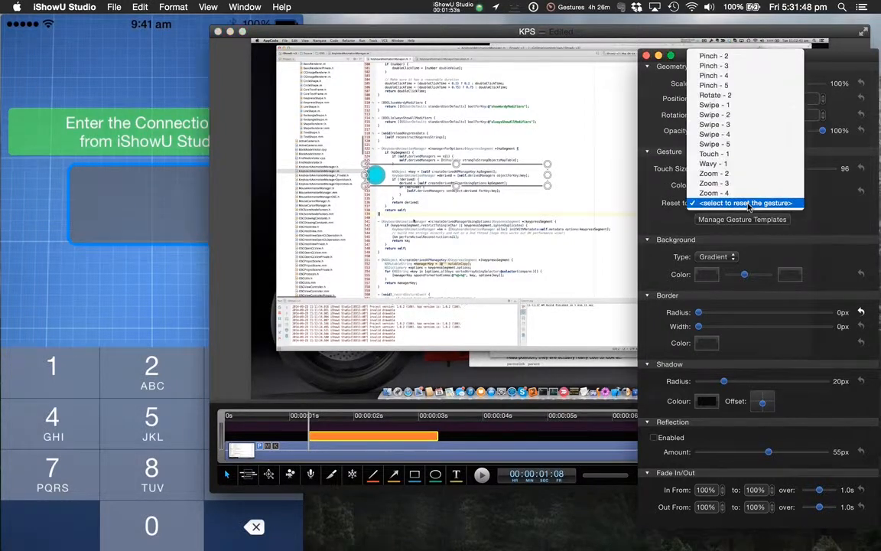
click(747, 163)
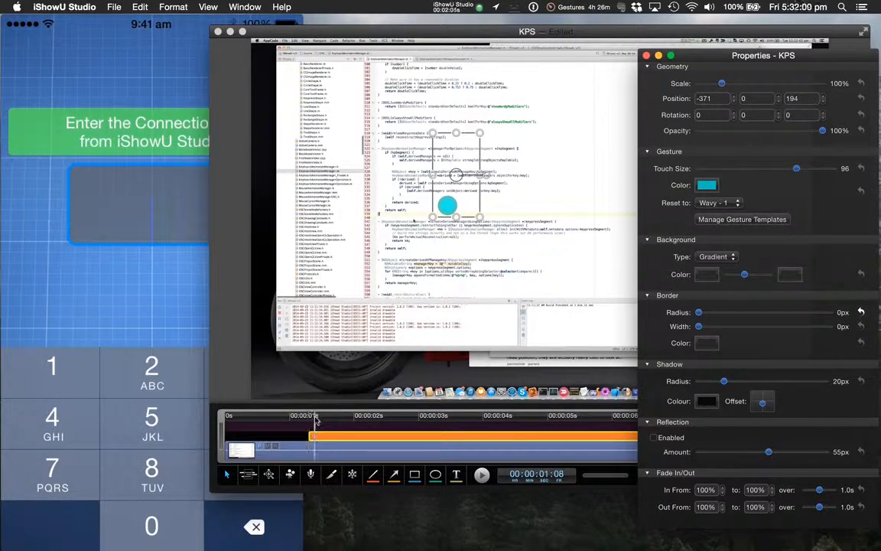
key(space)
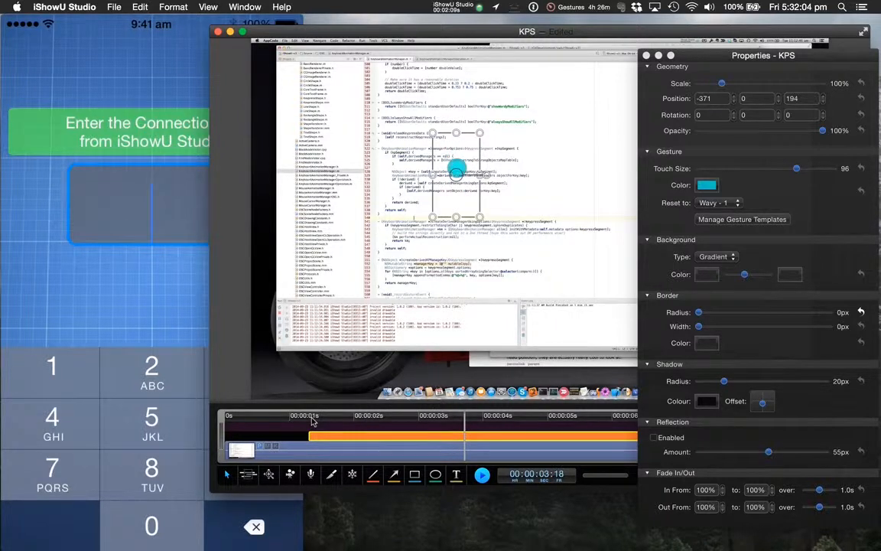
key(space)
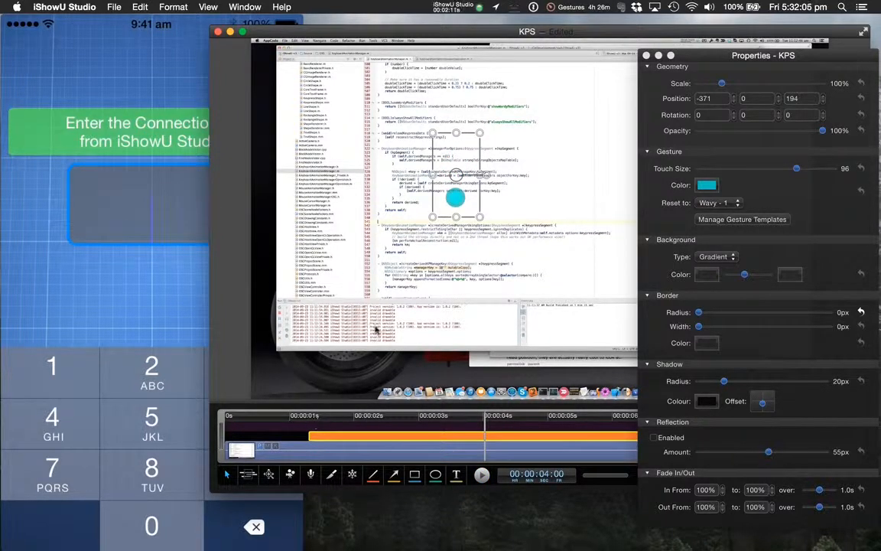
- Enlarge the Wavy gesture on the canvas to about 305% and play it back from 00:00:01:08
drag(479, 219, 596, 351)
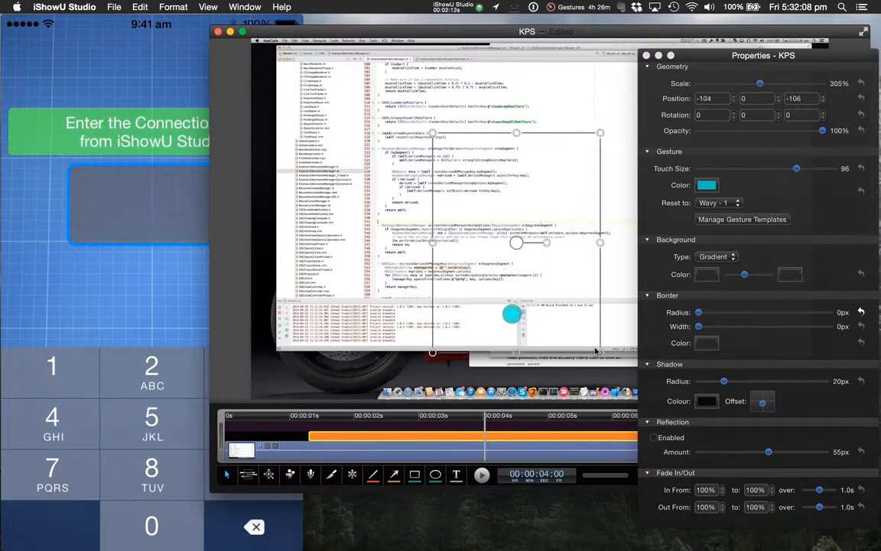
click(309, 417)
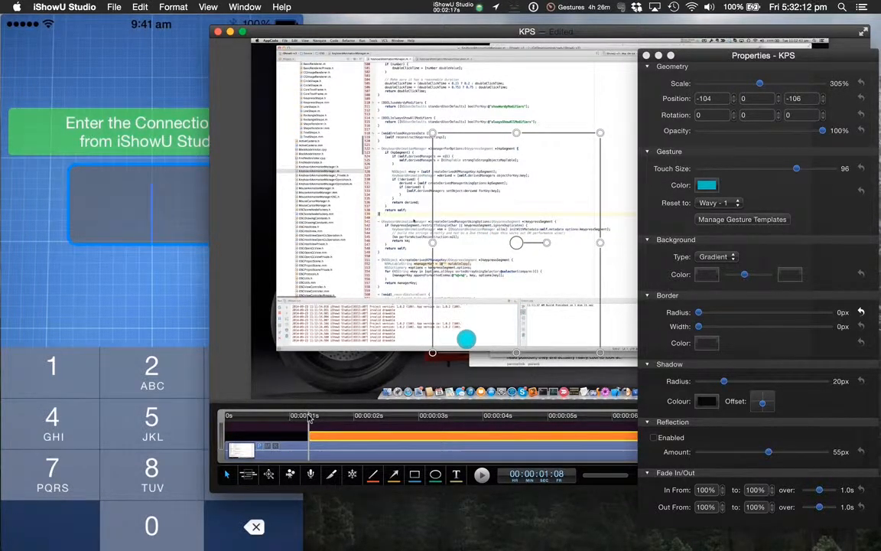
key(space)
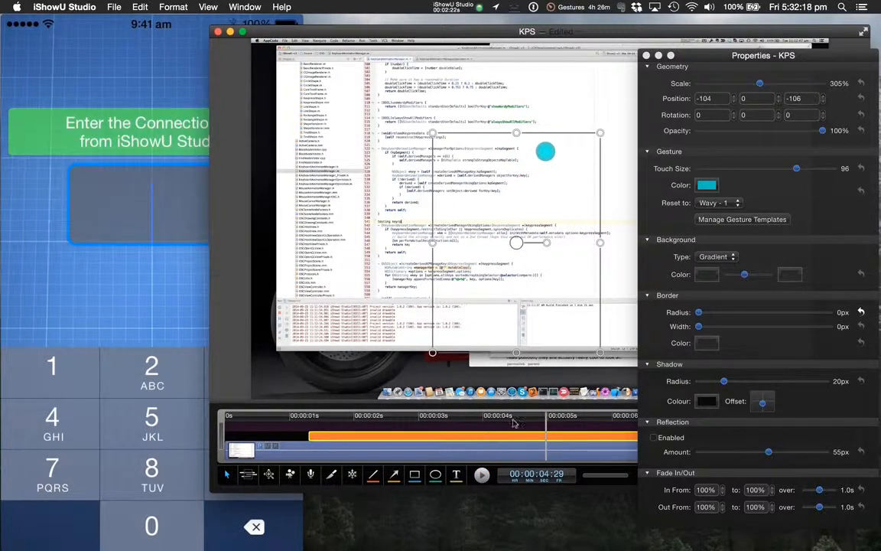
- At 00:00:04:12, rotate the gesture to about 327° and move it to about -476, 0, 224
drag(514, 423, 511, 445)
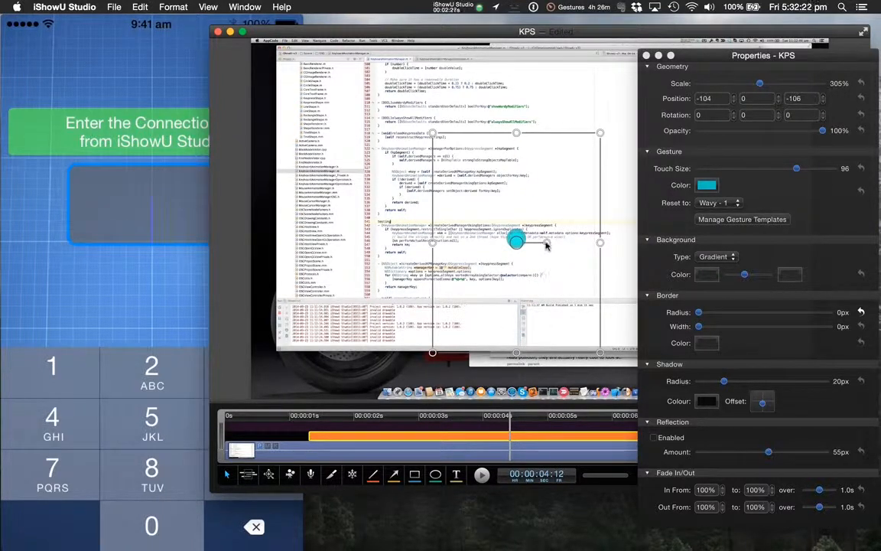
drag(490, 222, 561, 161)
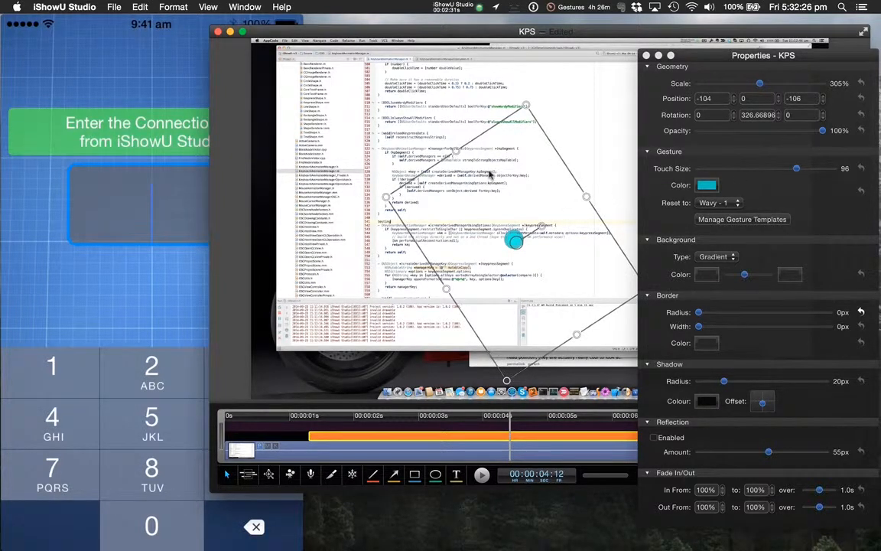
drag(464, 180, 356, 334)
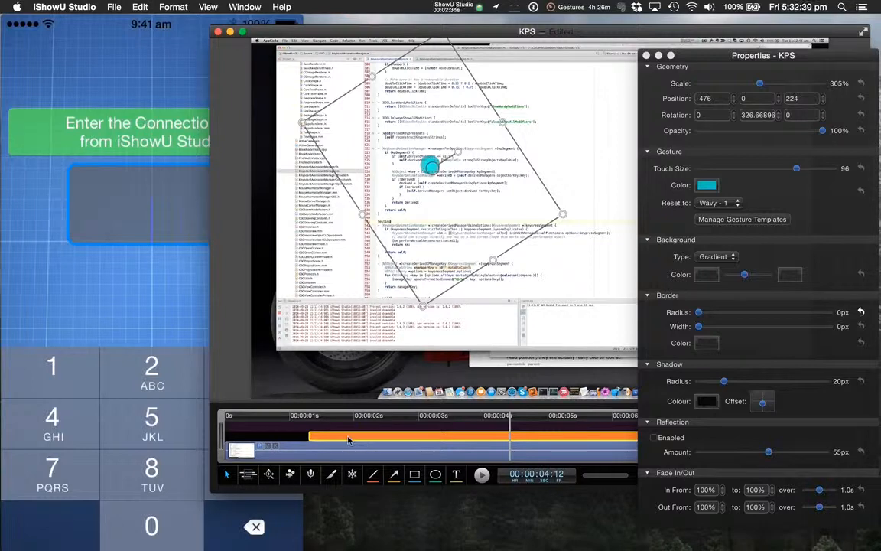
- Cut the gesture segment from the timeline, move the playhead to 00:00:02:10 and close the Properties window
key(super+x)
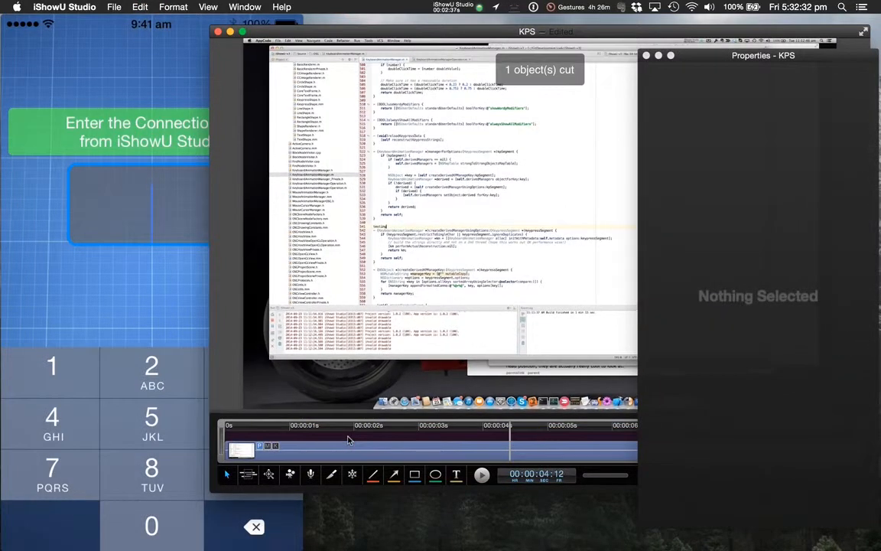
click(378, 433)
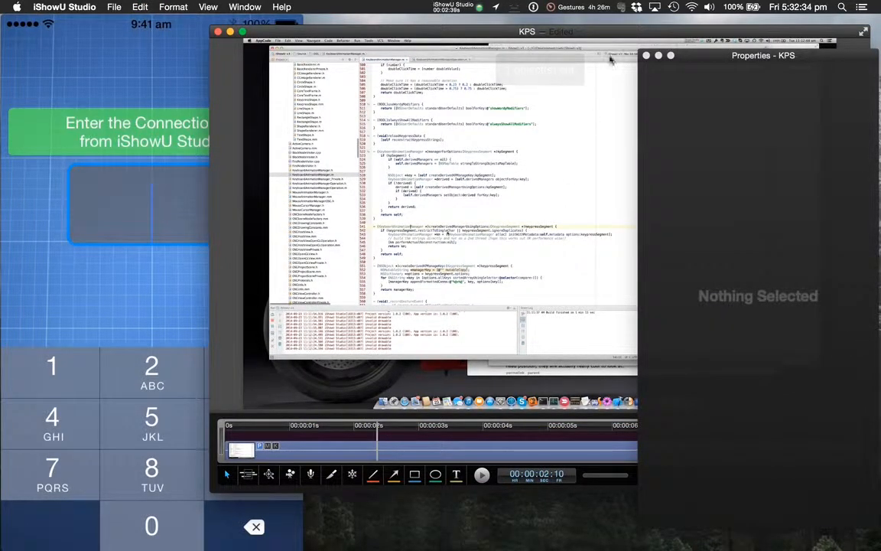
click(647, 55)
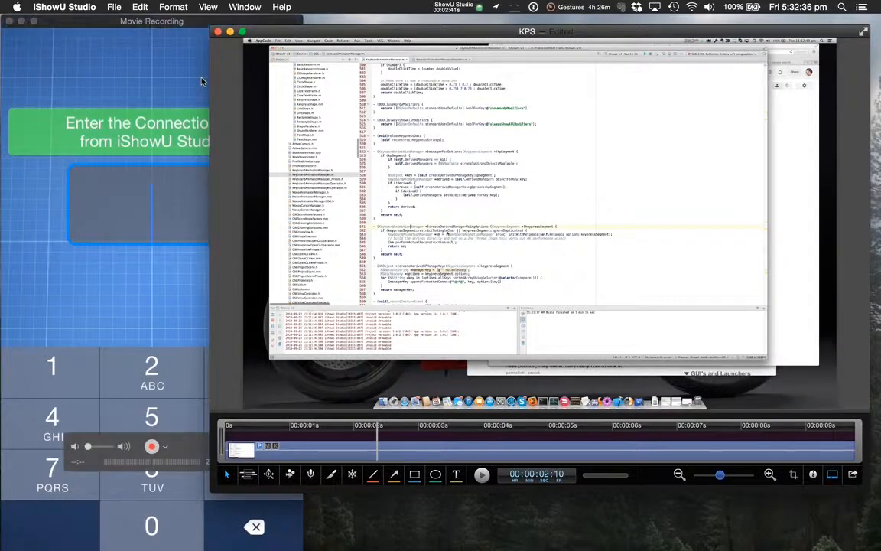
- Record three gestures directly into the timeline at 00:00:04:18 with the iOS app, entering the Connection ID on the phone, and finish recording
click(140, 6)
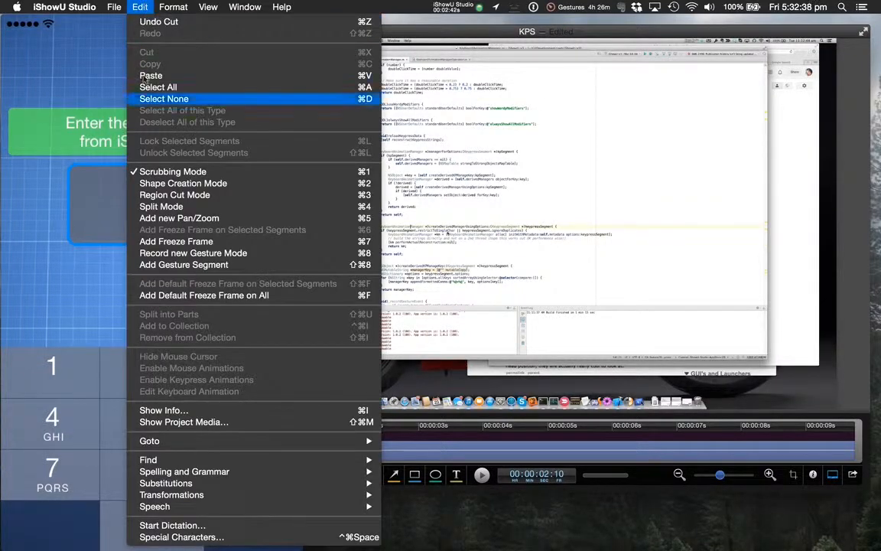
click(206, 255)
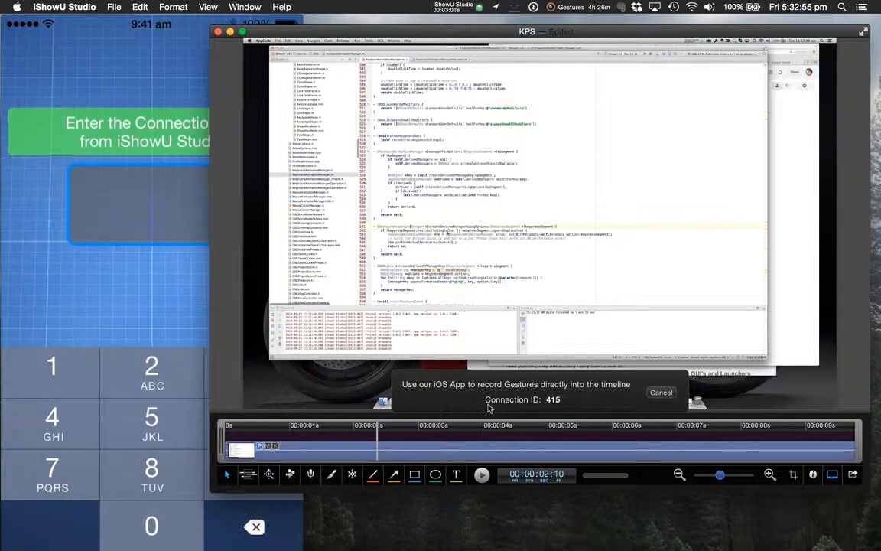
mouse_move(152, 304)
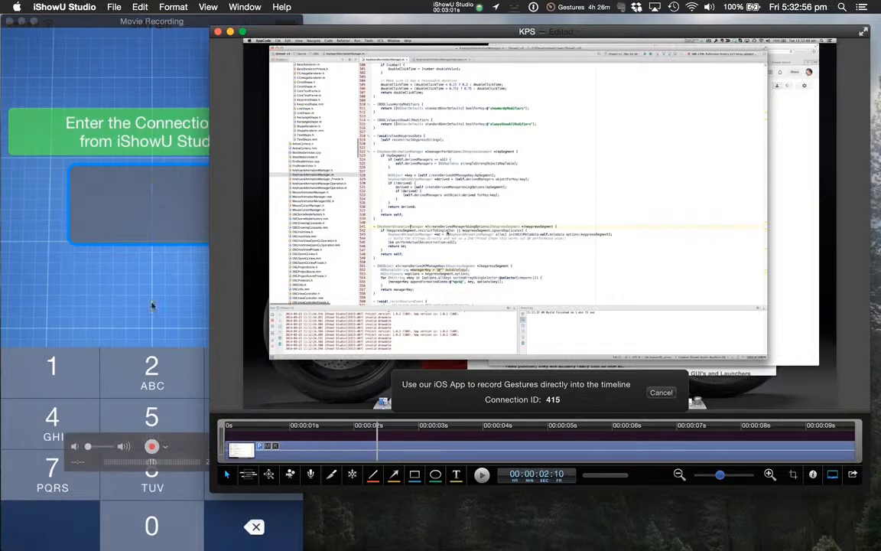
click(133, 251)
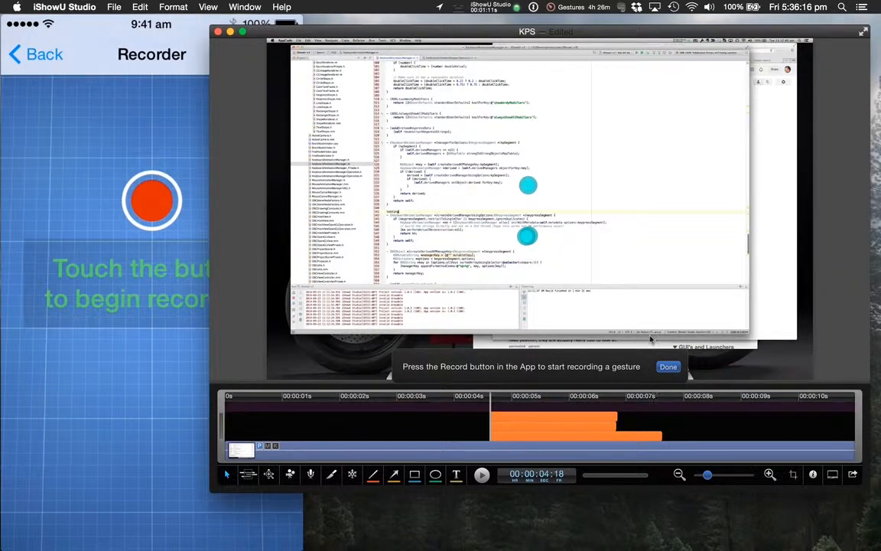
click(667, 365)
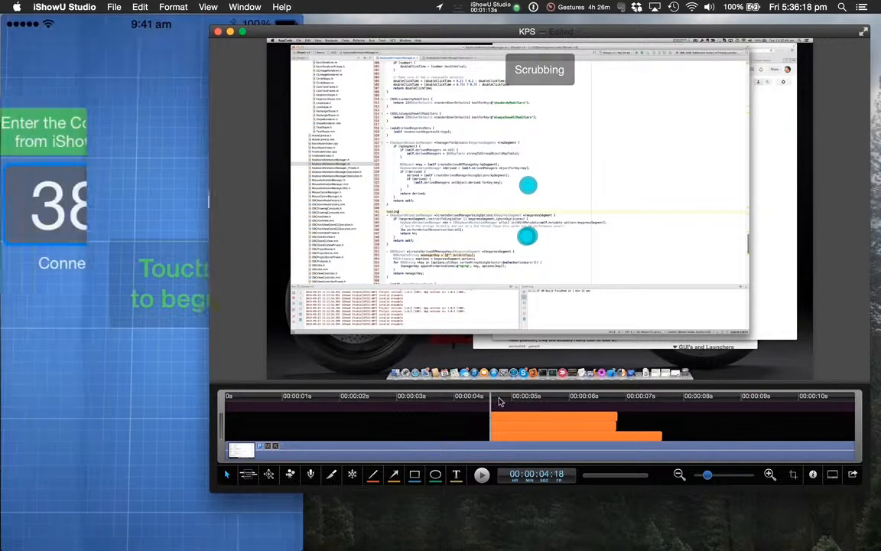
- Select the recorded gesture segments in the timeline and scrub to 00:00:05:02 to preview their motion
click(526, 426)
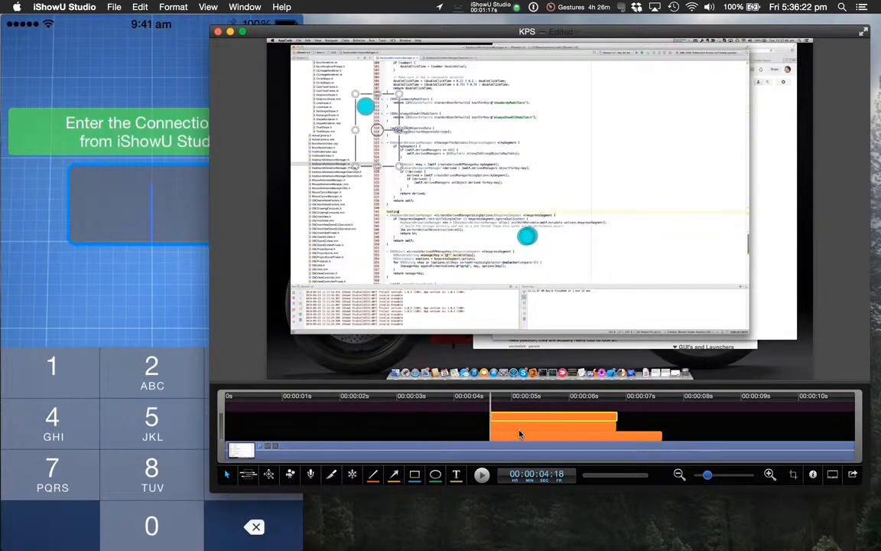
click(518, 404)
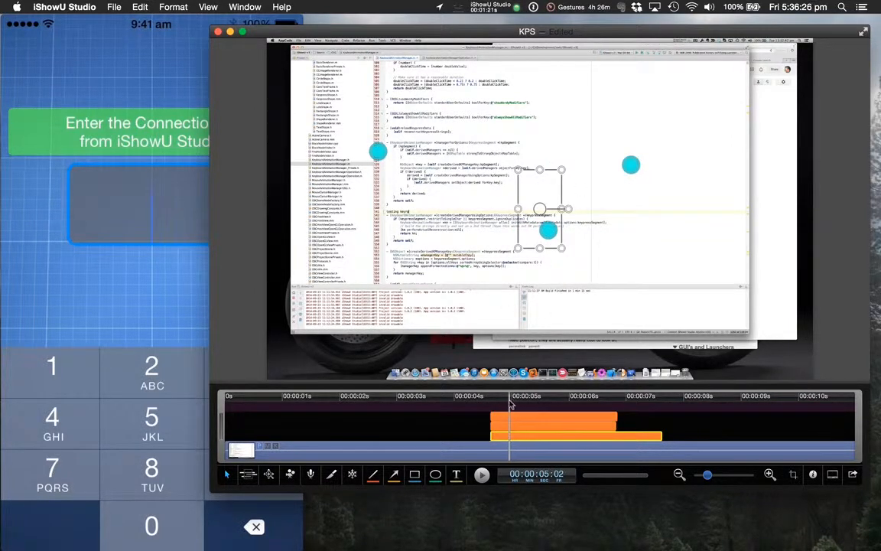
- Scrub the playhead to 00:00:05:04 and cut the three recorded gesture segments from the timeline
mouse_move(512, 406)
mouse_down()
mouse_move(611, 404)
mouse_move(508, 411)
mouse_up()
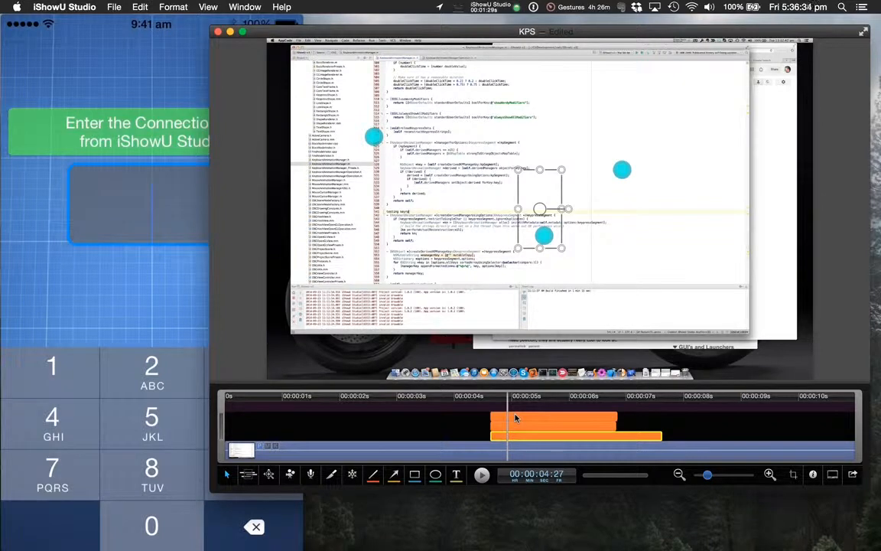
mouse_move(524, 397)
mouse_down()
mouse_move(585, 406)
mouse_move(523, 410)
mouse_up()
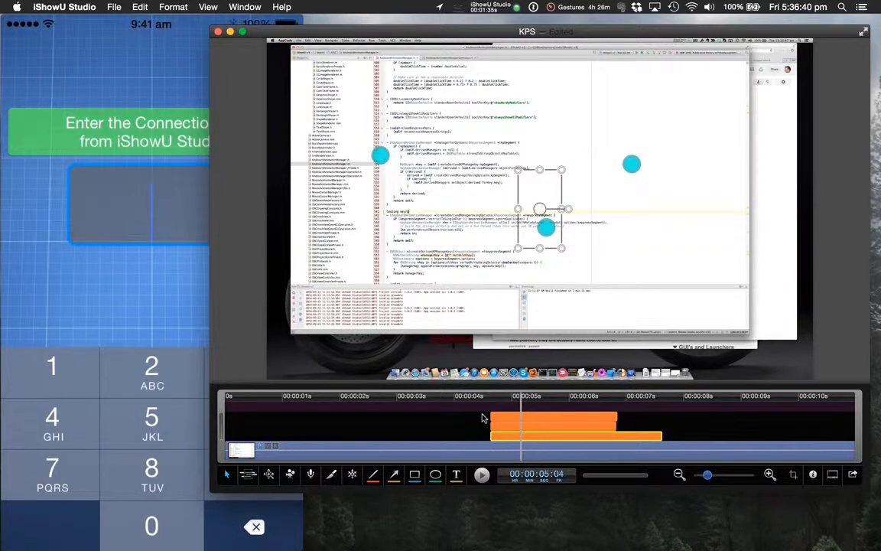
click(512, 414)
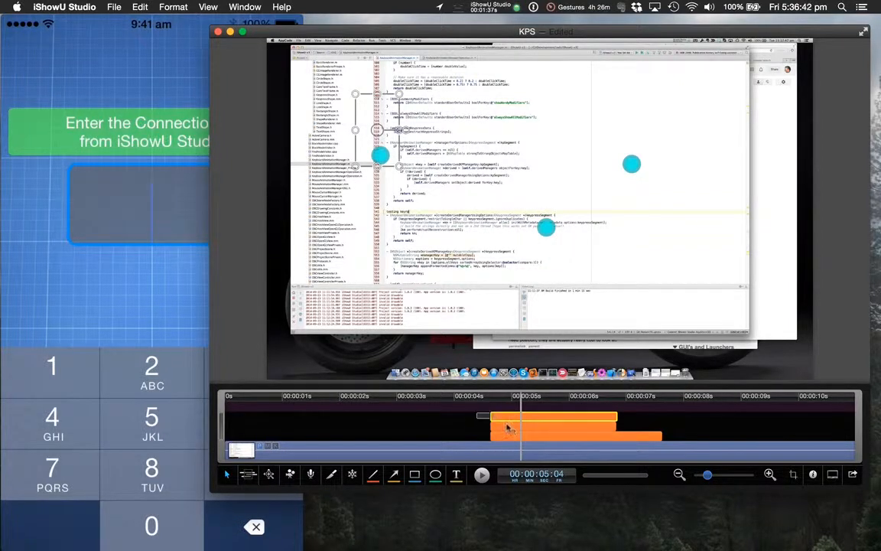
mouse_move(507, 426)
mouse_down()
mouse_move(520, 437)
mouse_move(511, 440)
mouse_up()
key(super+x)
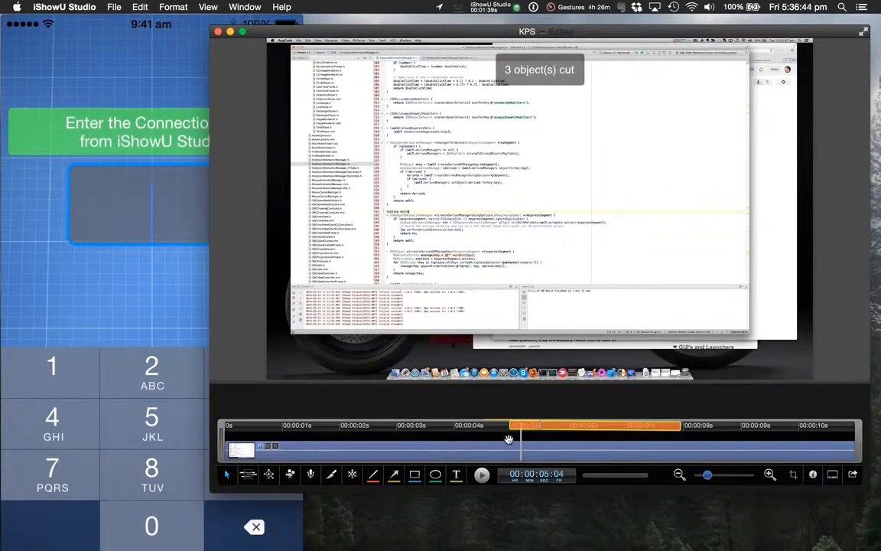
- Open the Gesture Template Manager and delete all the gesture templates, starting with Pinch - 2
key(super+shift+g)
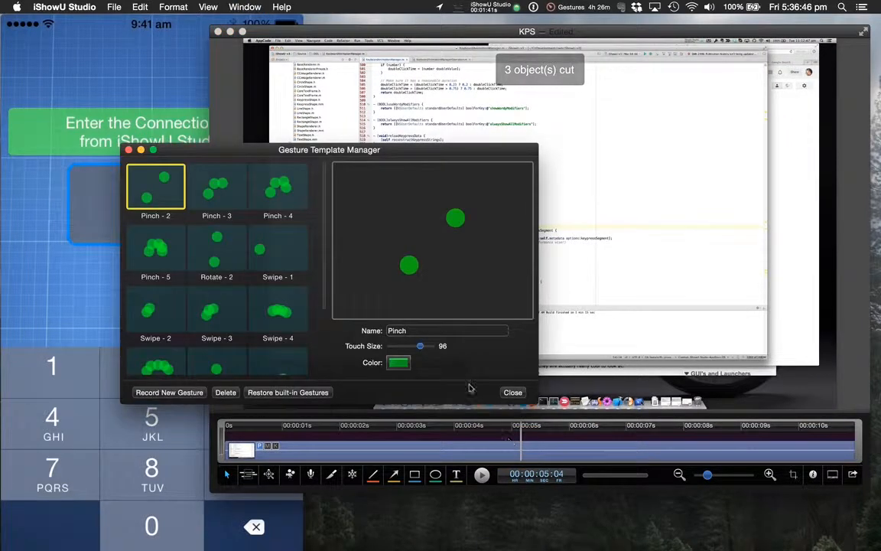
click(252, 312)
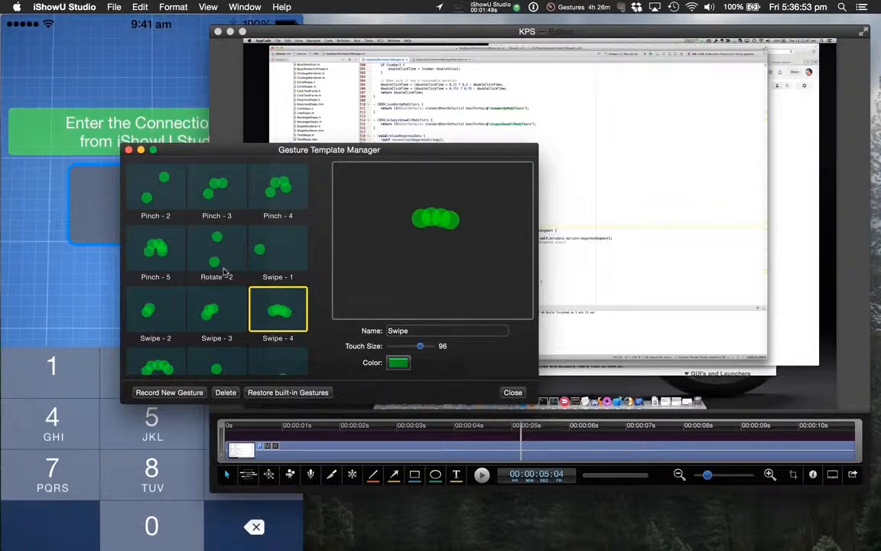
click(138, 172)
click(222, 392)
click(220, 396)
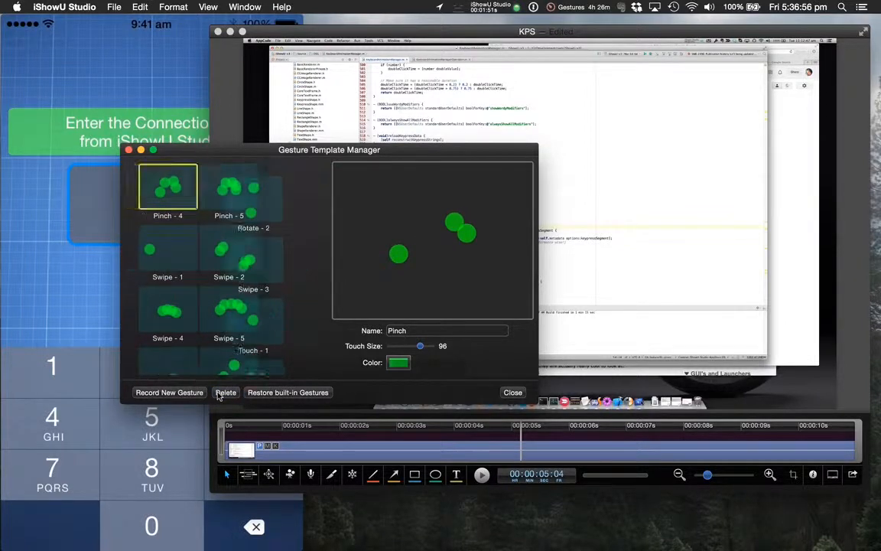
click(219, 395)
click(220, 395)
click(219, 396)
click(220, 396)
click(219, 395)
click(220, 395)
click(220, 395)
click(219, 394)
click(219, 394)
click(219, 394)
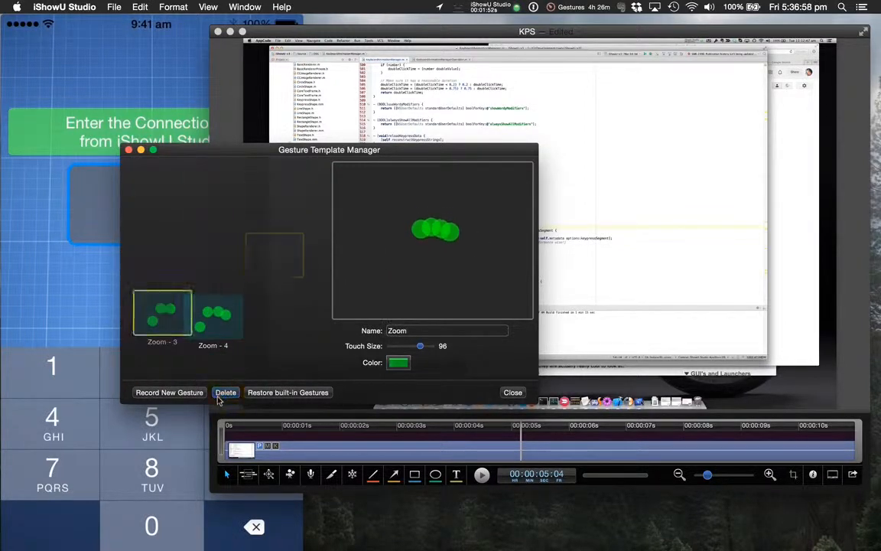
click(219, 394)
click(219, 394)
- Restore the built-in gesture templates and select the Rotate - 2 template
click(314, 394)
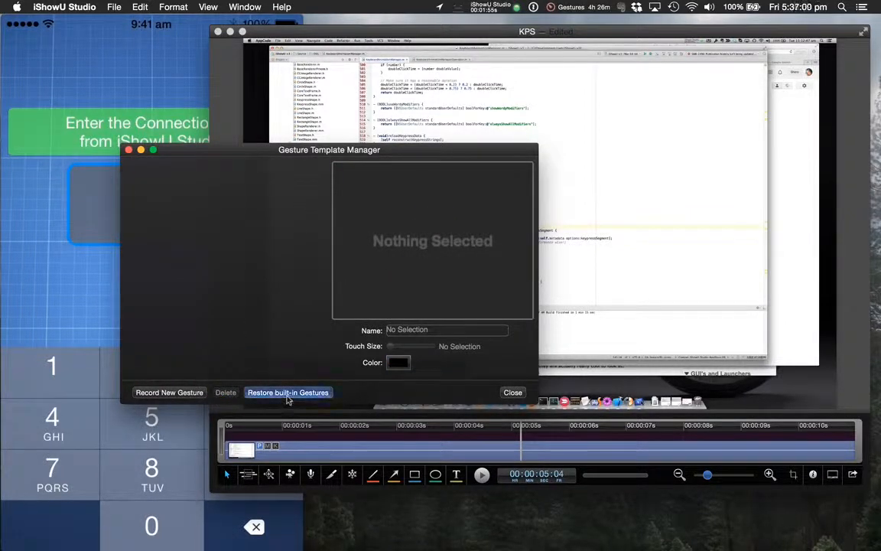
click(525, 221)
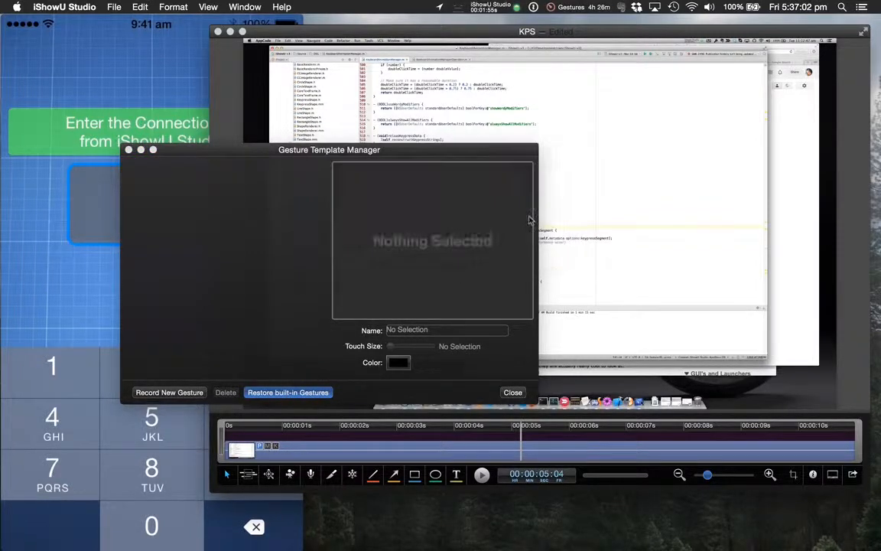
click(231, 269)
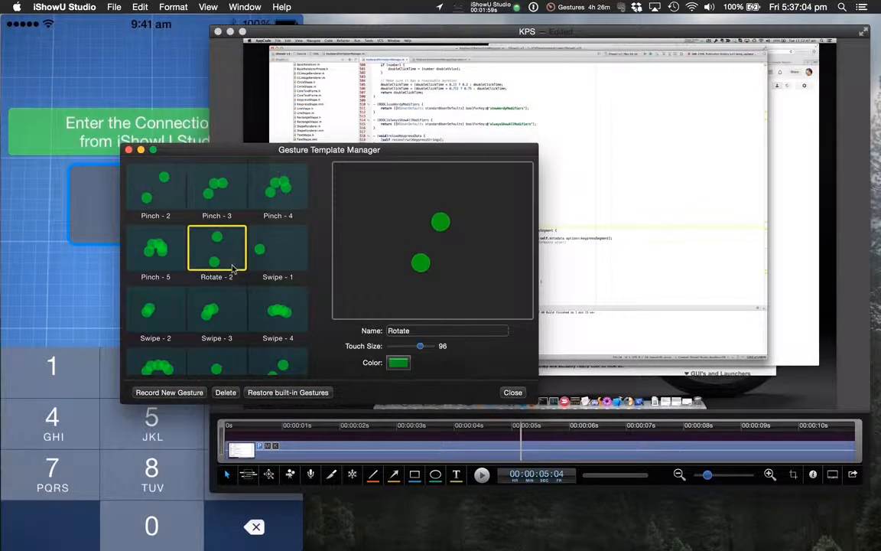